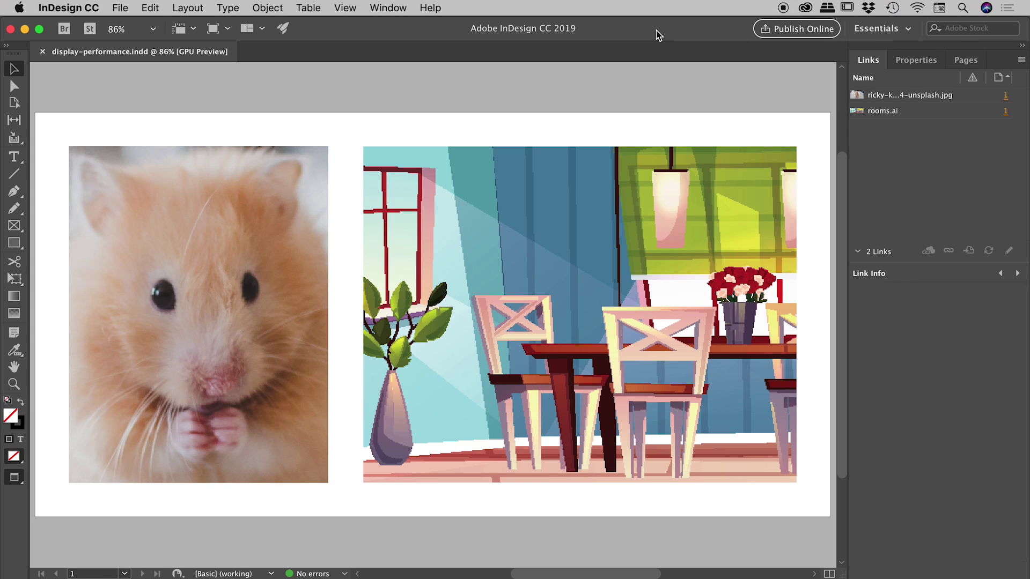
Step: Check the link information of the hamster photo and the rooms.ai illustration, then clear the selection
click(244, 230)
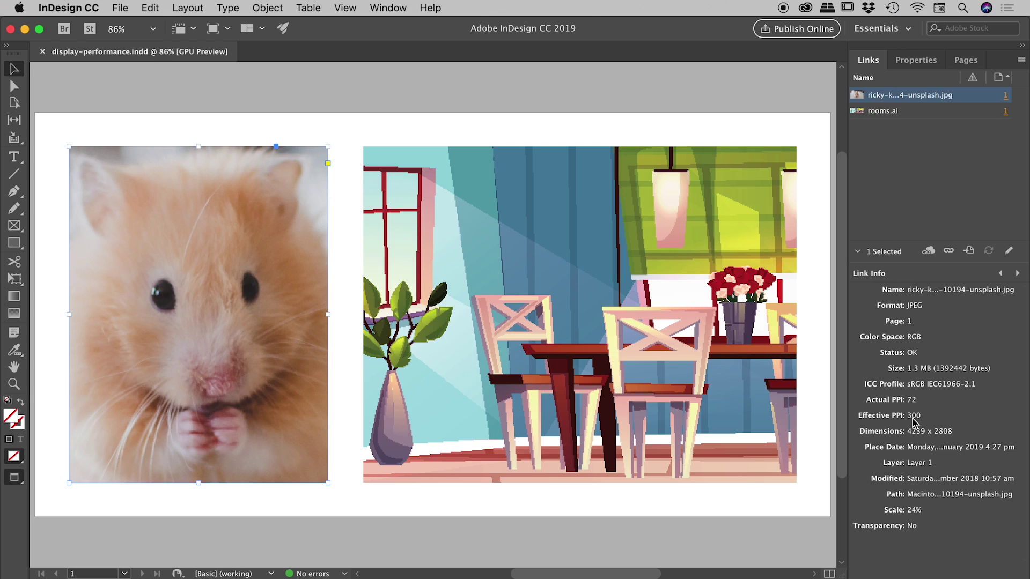
click(514, 193)
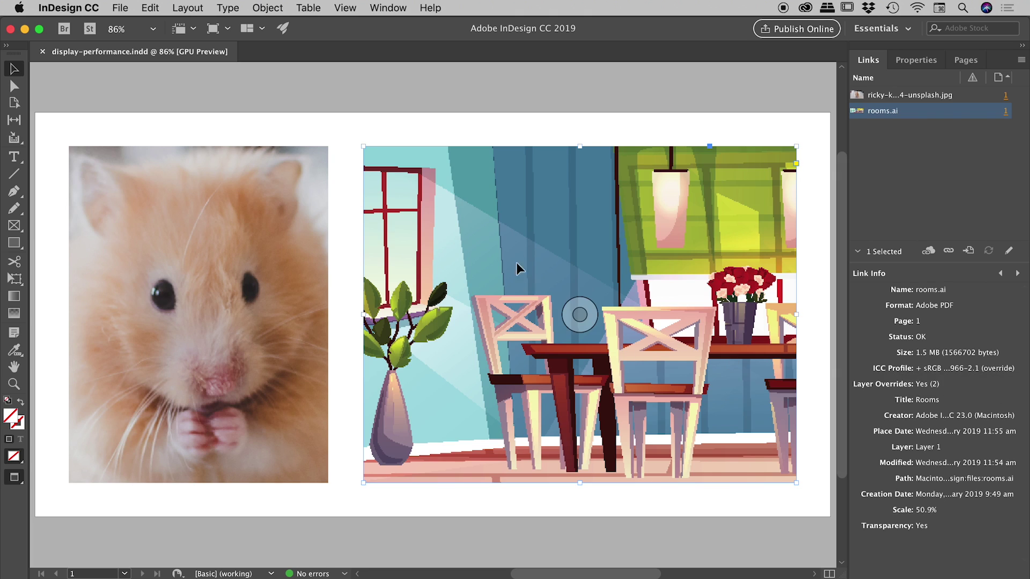
click(355, 125)
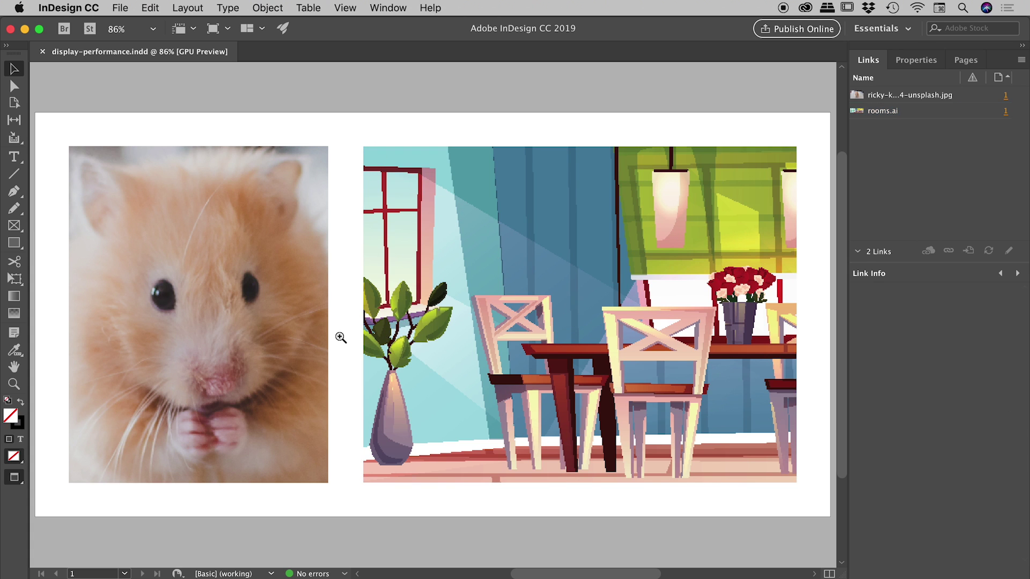
Step: Examine the preview quality of the illustration's leaves and the hamster's paws up close, then return to the full page
drag(340, 338, 493, 352)
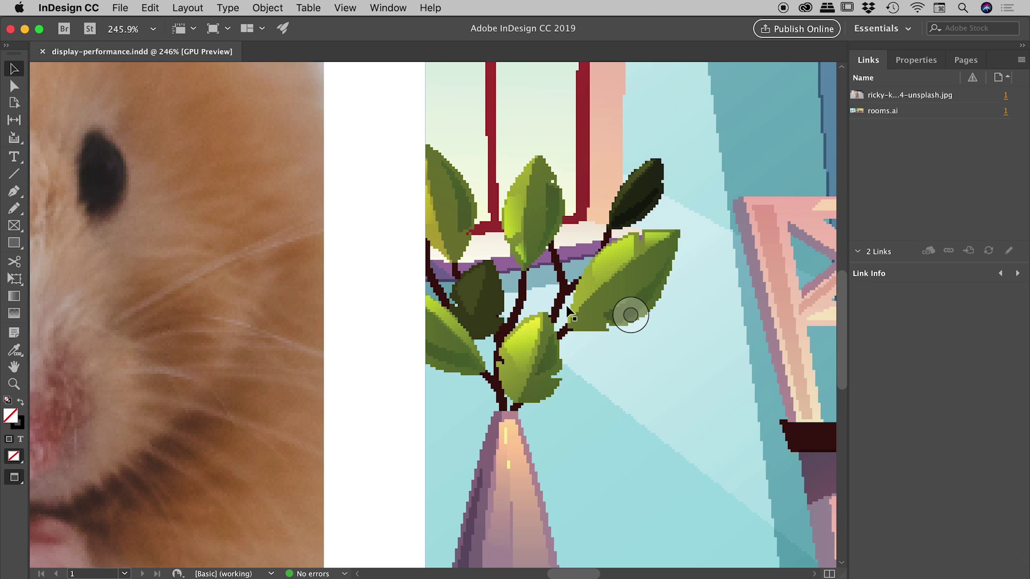
drag(294, 368, 617, 266)
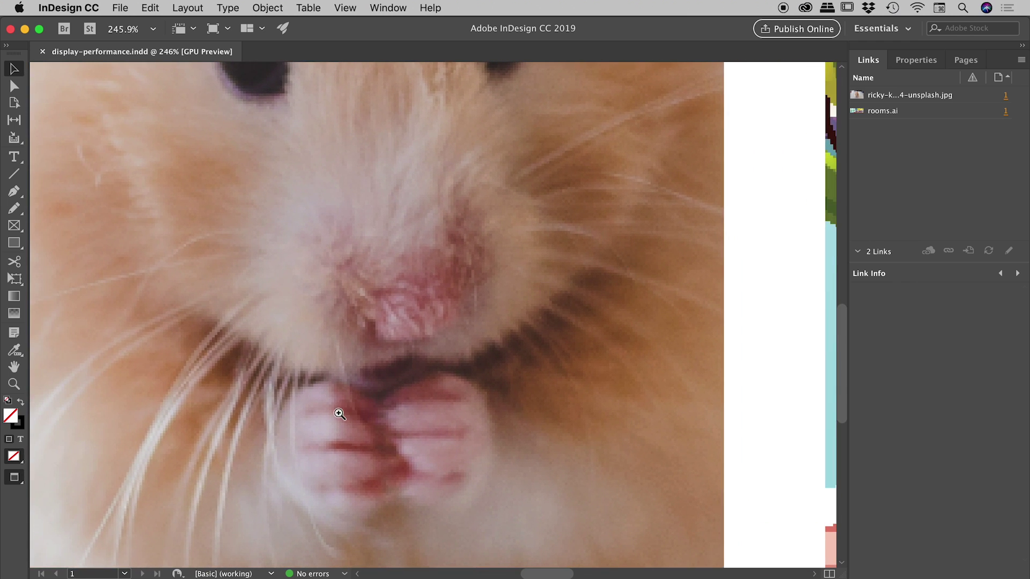
alt+scroll(404, 416, up, 5)
drag(404, 416, 513, 278)
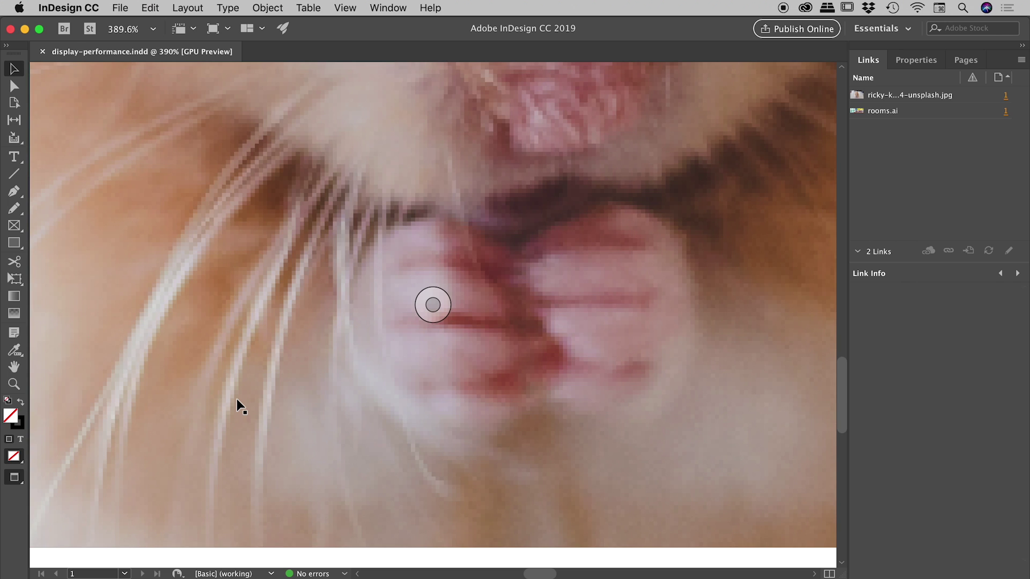
key(super+0)
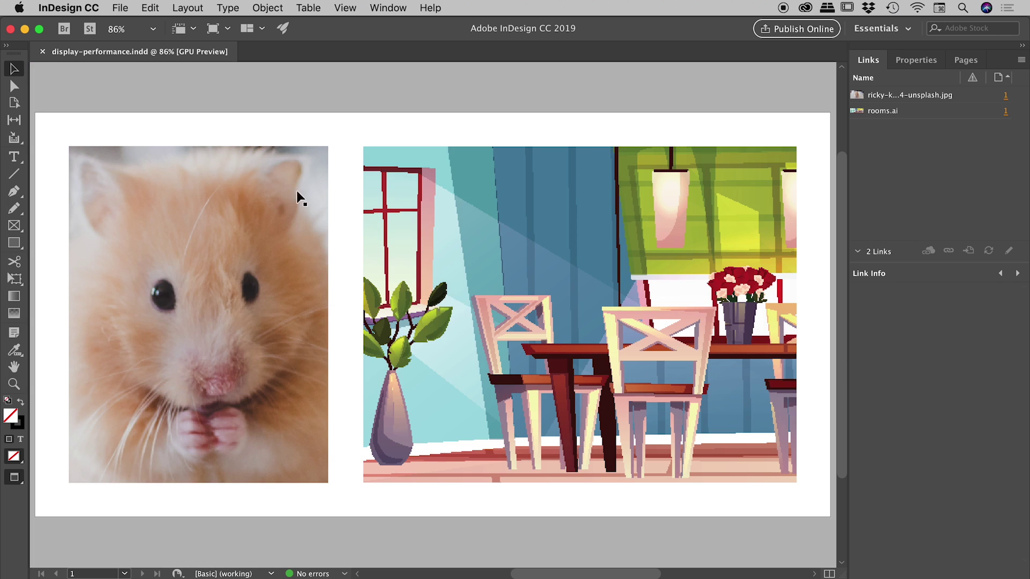
Step: Switch the document's display performance to Fast Display, check both image frames, and return it to Typical Display
click(351, 5)
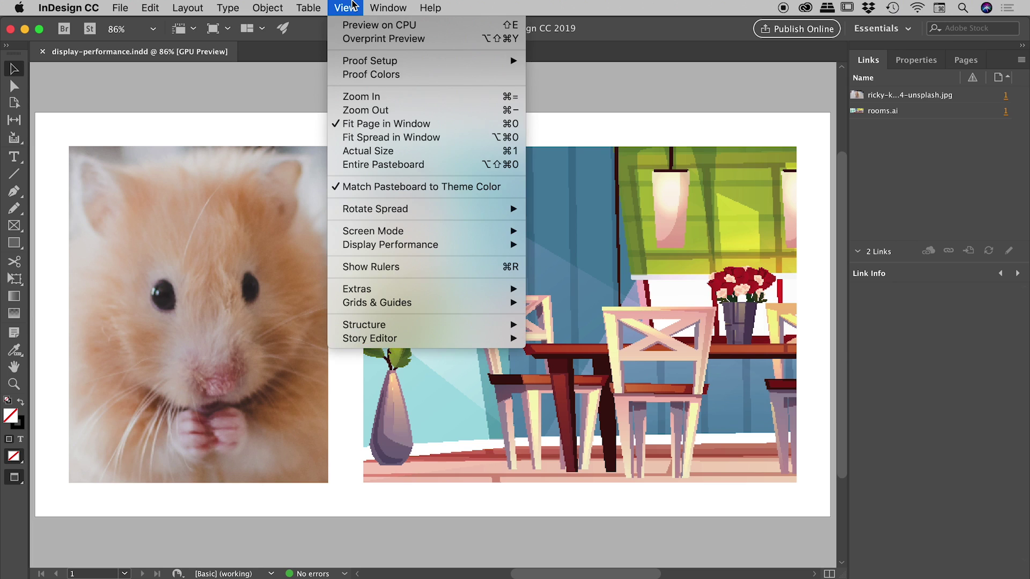
mouse_move(392, 246)
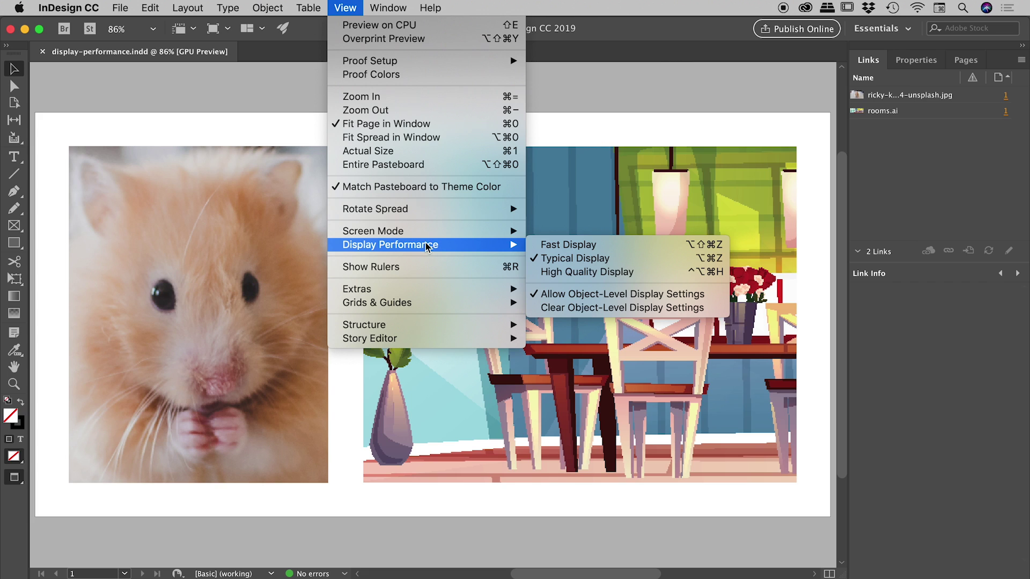
click(579, 245)
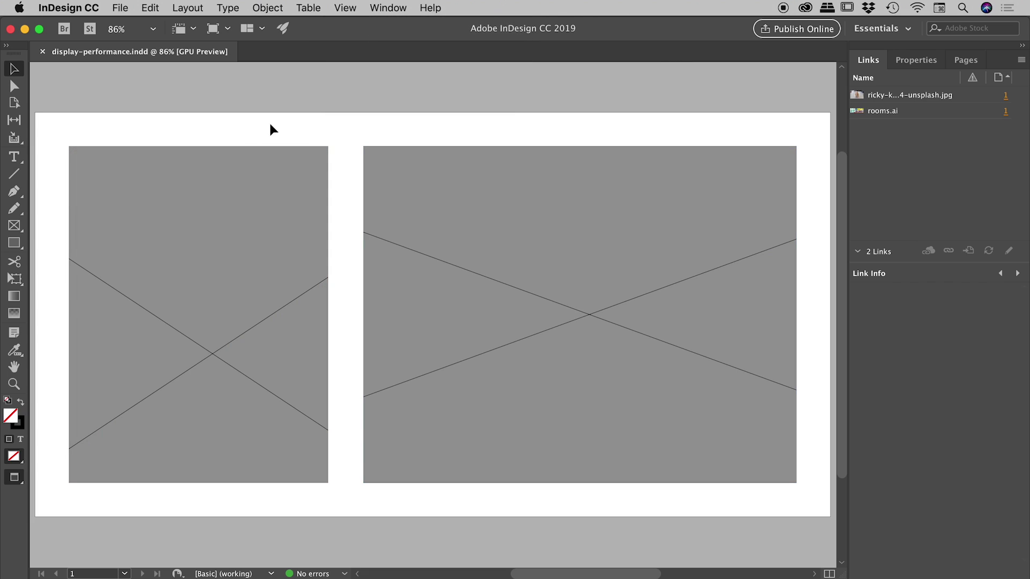
drag(259, 120, 440, 201)
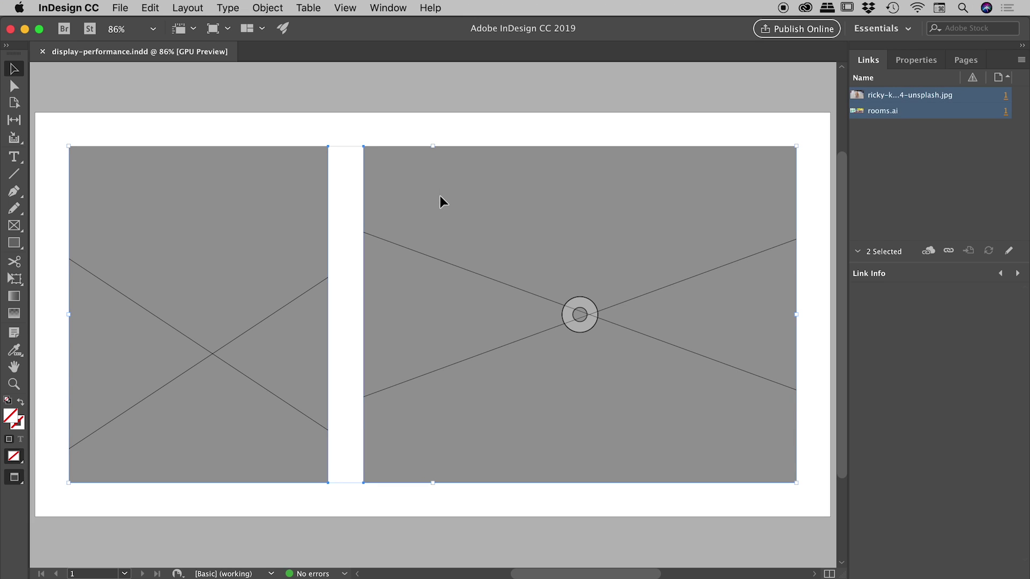
click(381, 133)
click(346, 8)
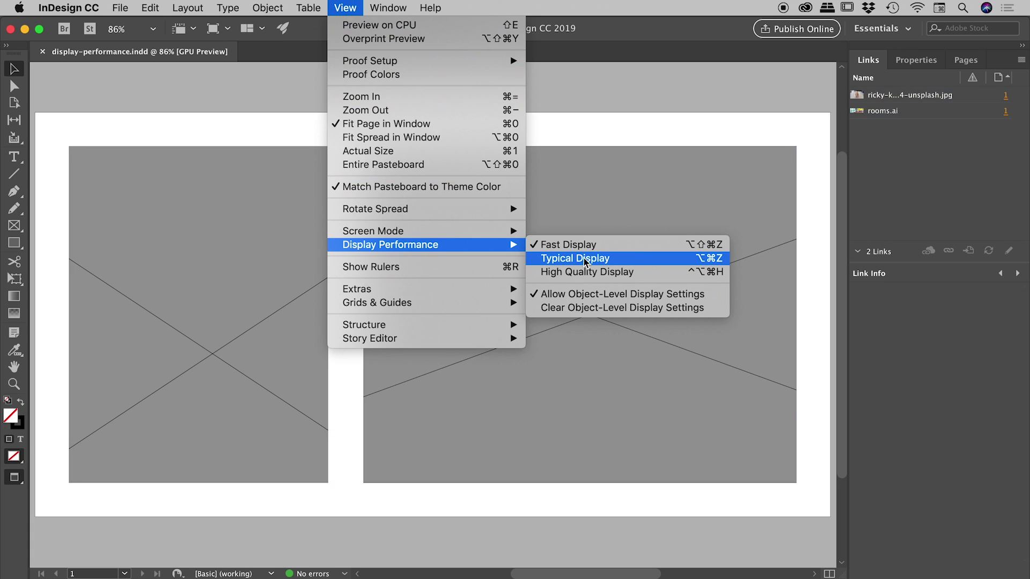
click(582, 258)
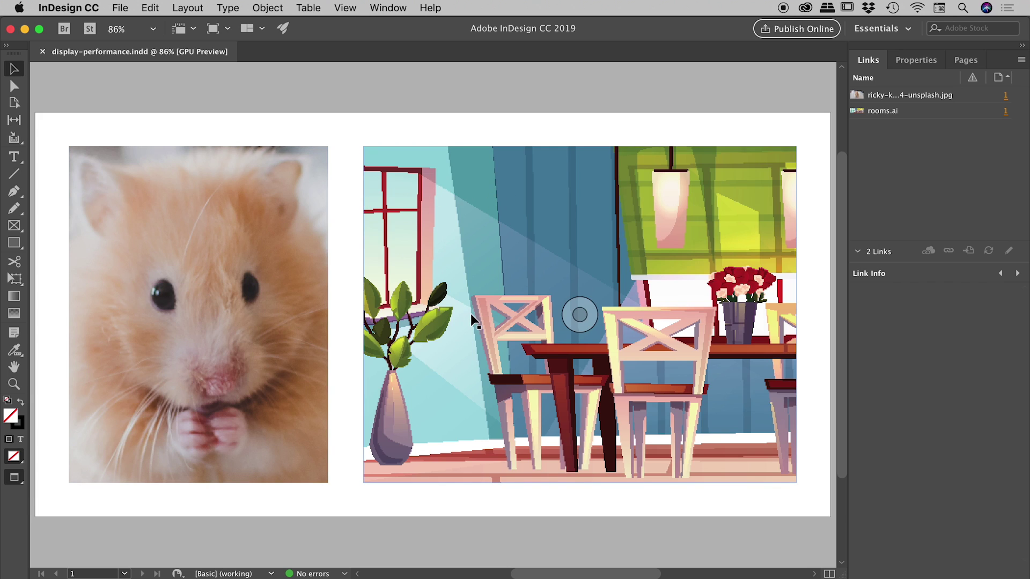
Step: Set the document's display performance to High Quality Display
click(344, 9)
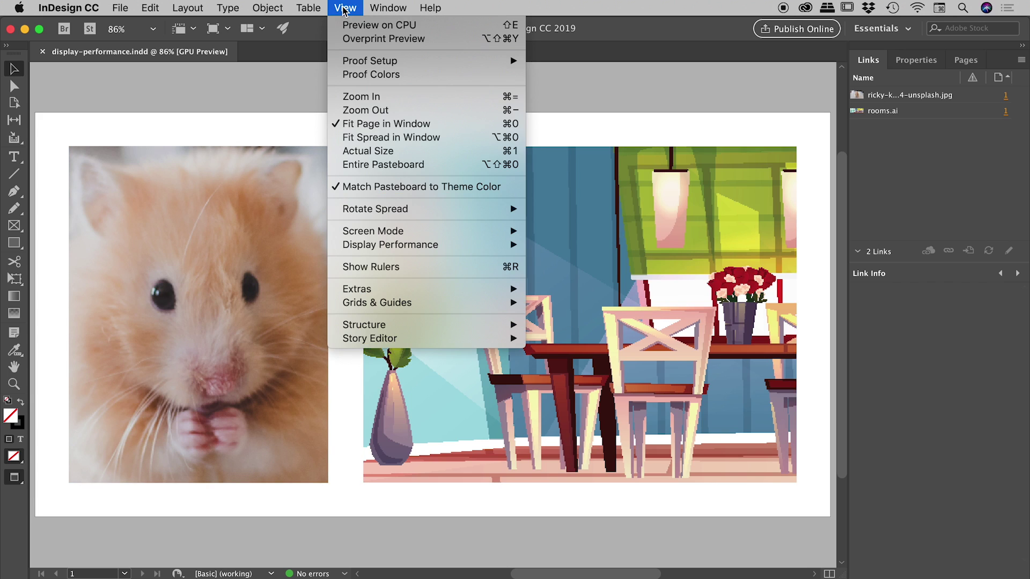
mouse_move(449, 250)
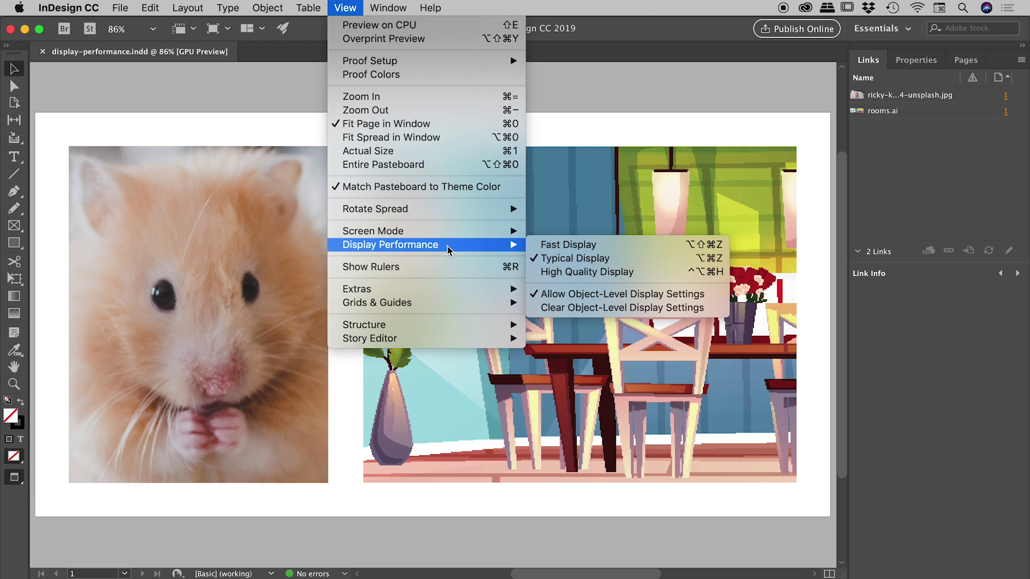
click(587, 272)
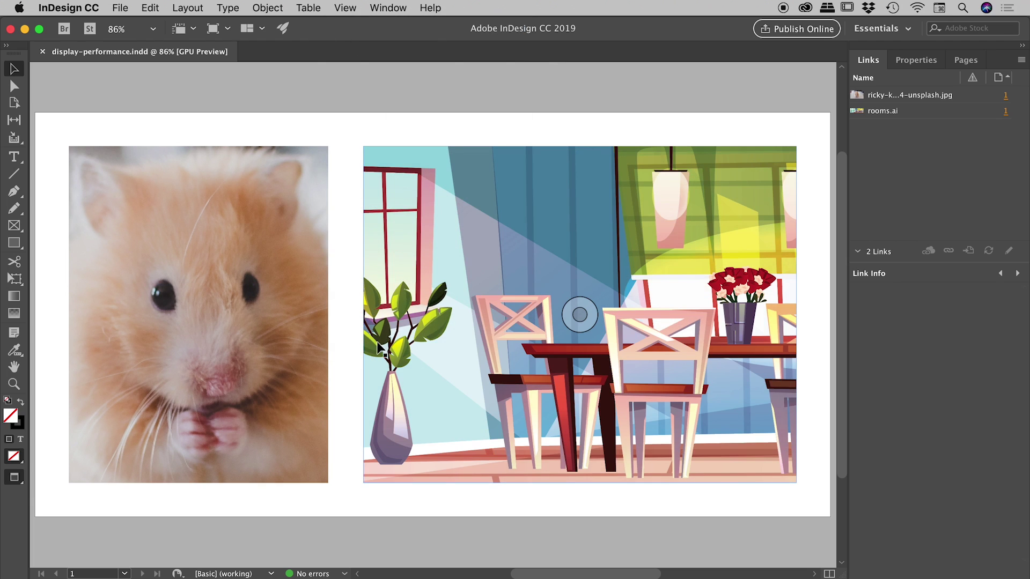
Step: Examine the plant in the illustration and the hamster's whiskers and paws up close in high quality, then return to the full page
drag(360, 349, 570, 361)
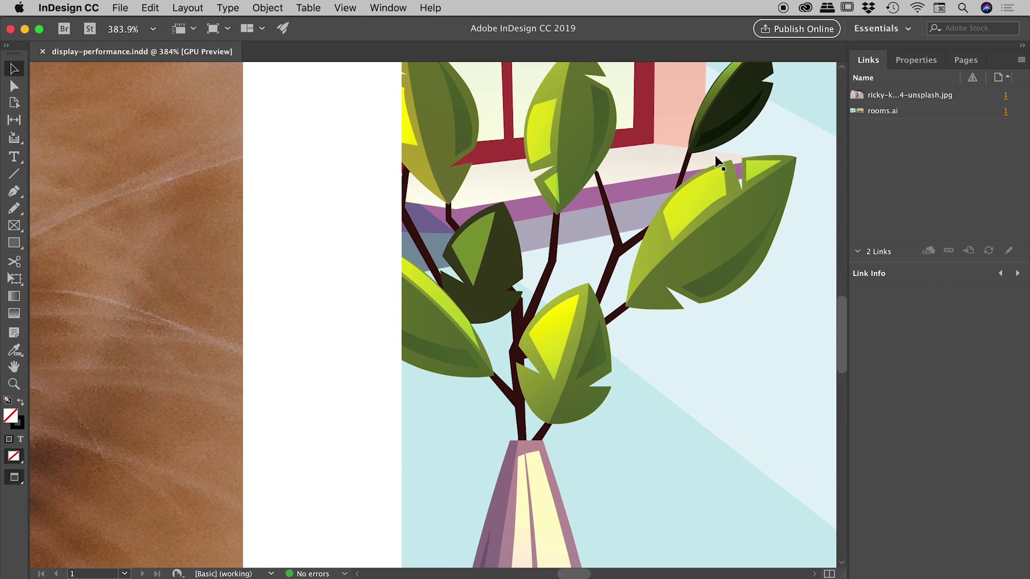
scroll(234, 360, left, 15)
scroll(252, 391, down, 5)
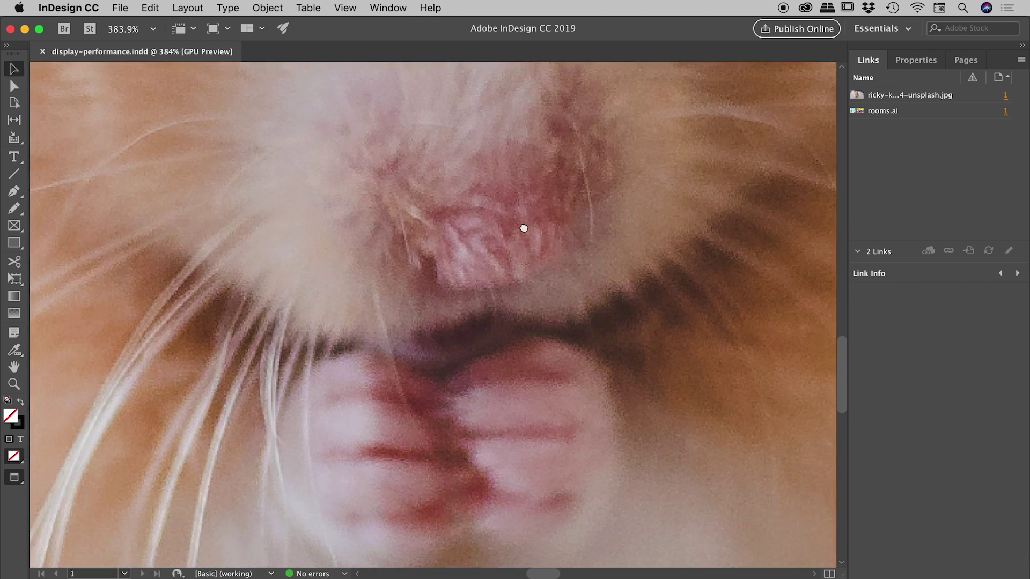
drag(199, 383, 276, 319)
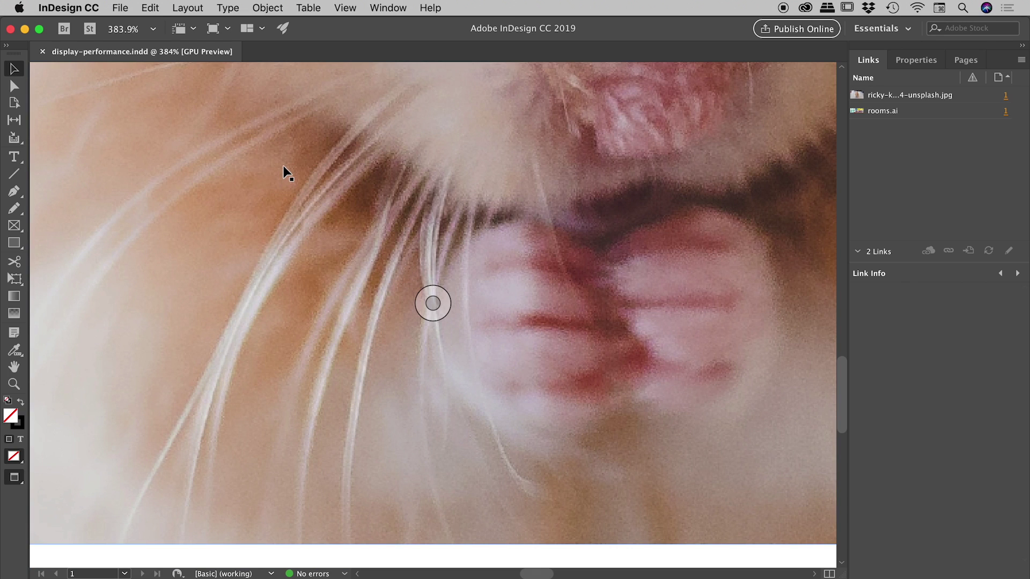
key(super+0)
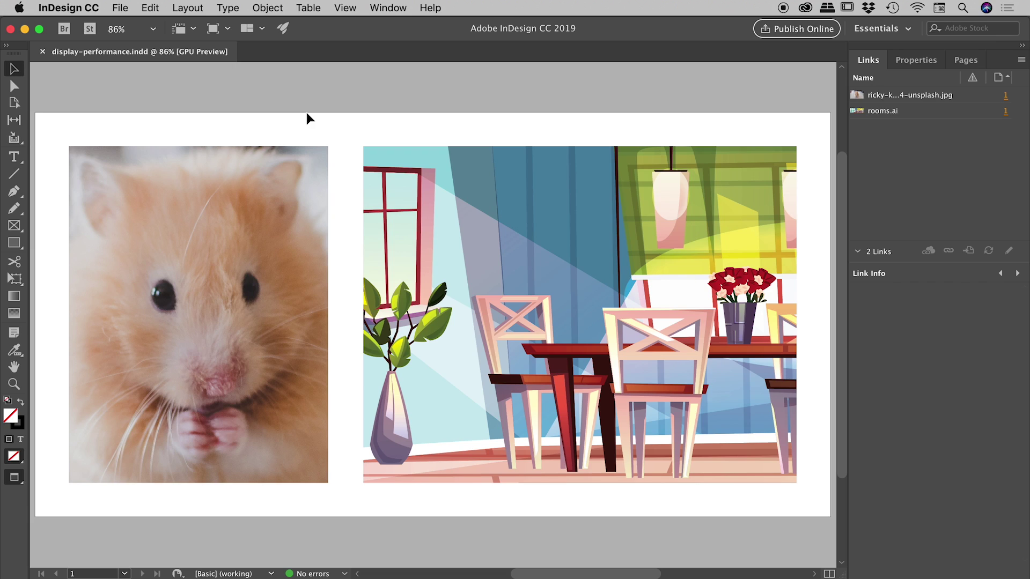
Step: Check whether object-level display settings are allowed in the document's display performance options
click(344, 8)
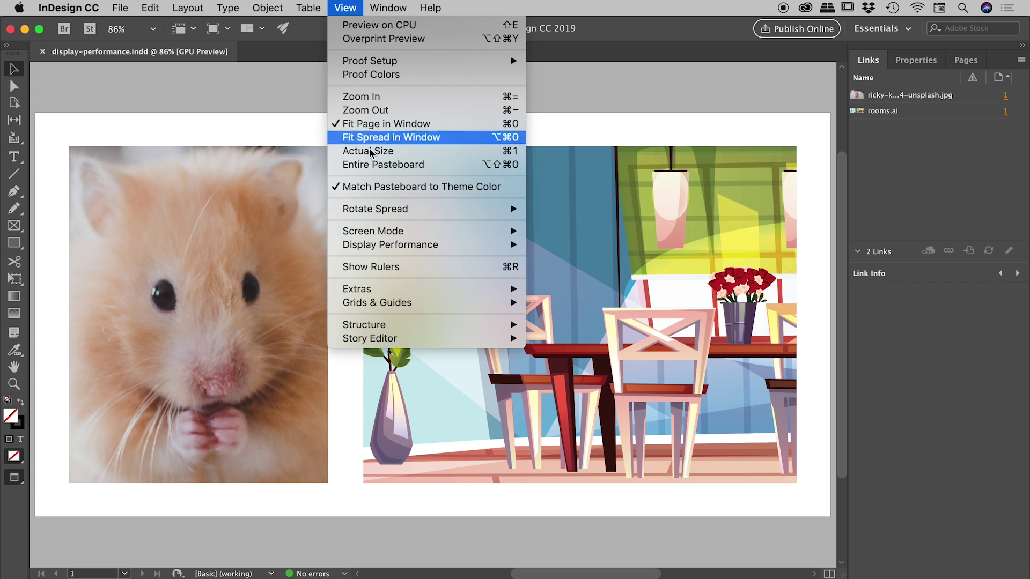
mouse_move(374, 249)
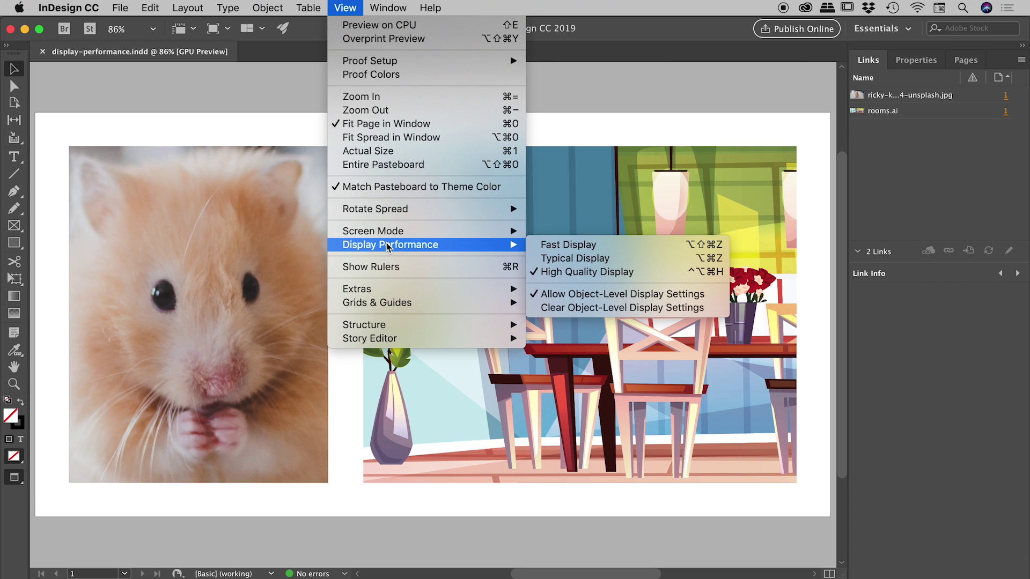
click(275, 125)
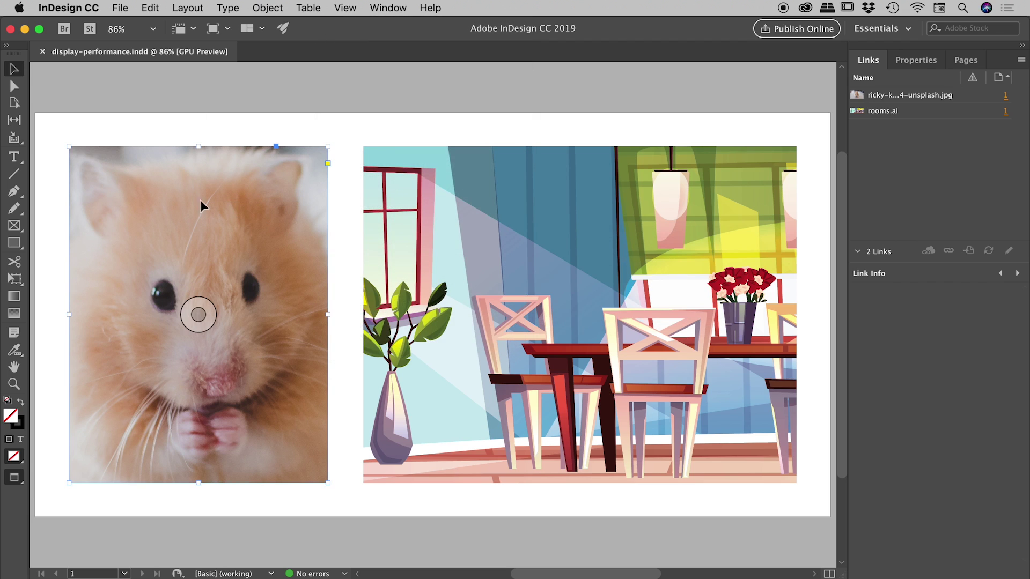
Step: Set the display performance of only the hamster photo to Fast Display and deselect it
click(220, 205)
right_click(225, 182)
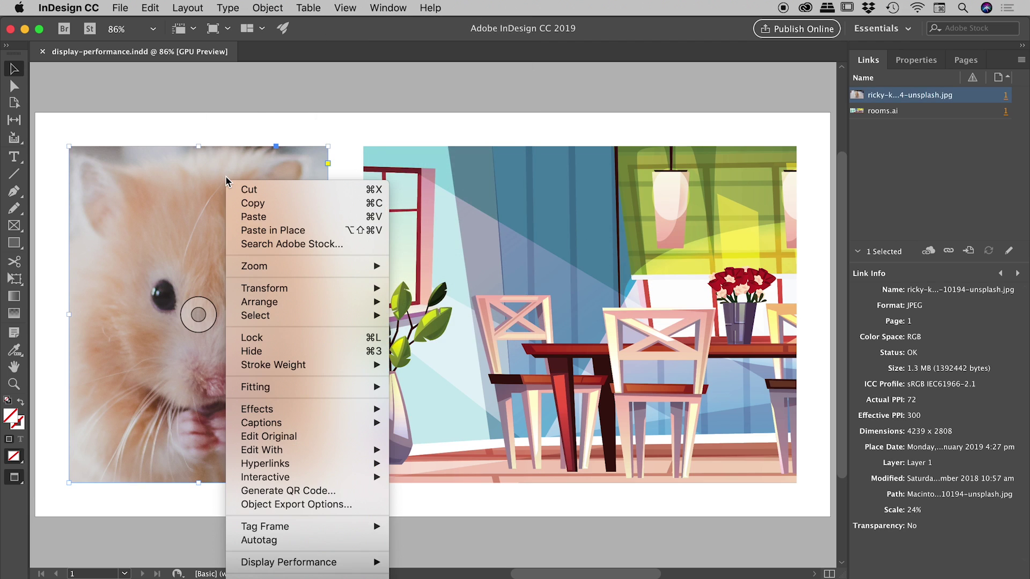
mouse_move(292, 560)
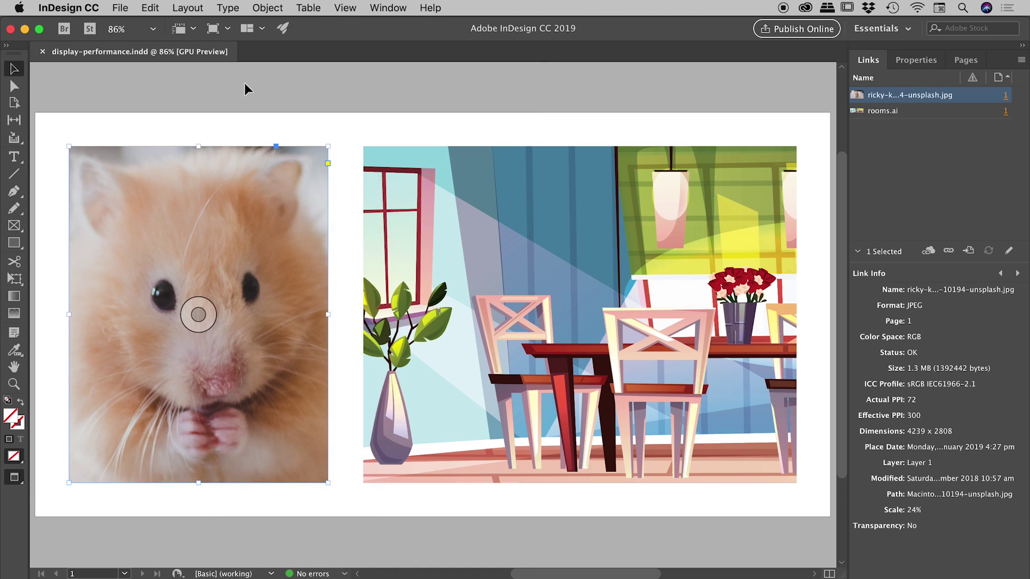
click(246, 86)
scroll(284, 231, down, 1)
scroll(291, 236, down, 3)
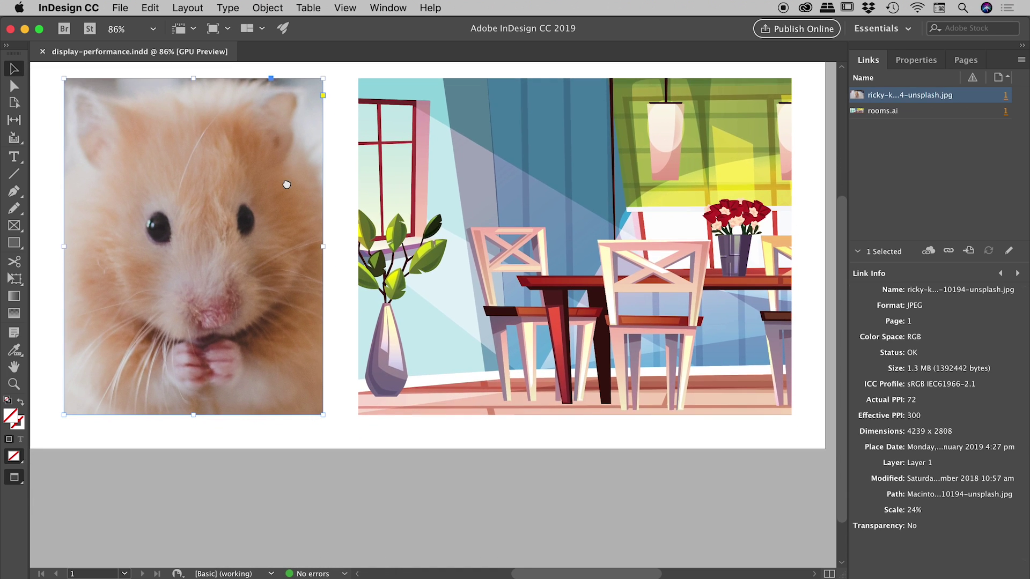
right_click(263, 100)
mouse_move(357, 483)
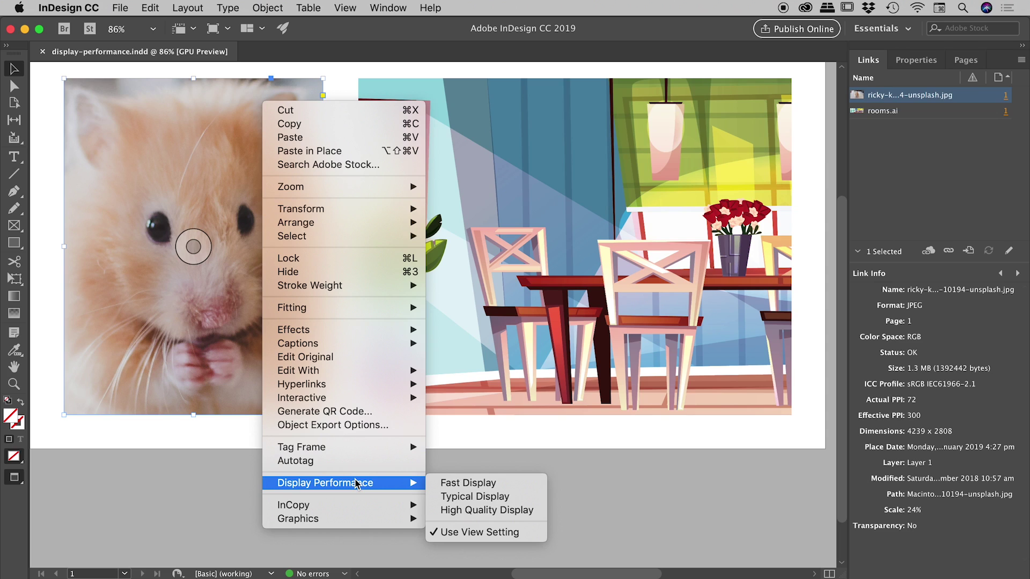
click(527, 484)
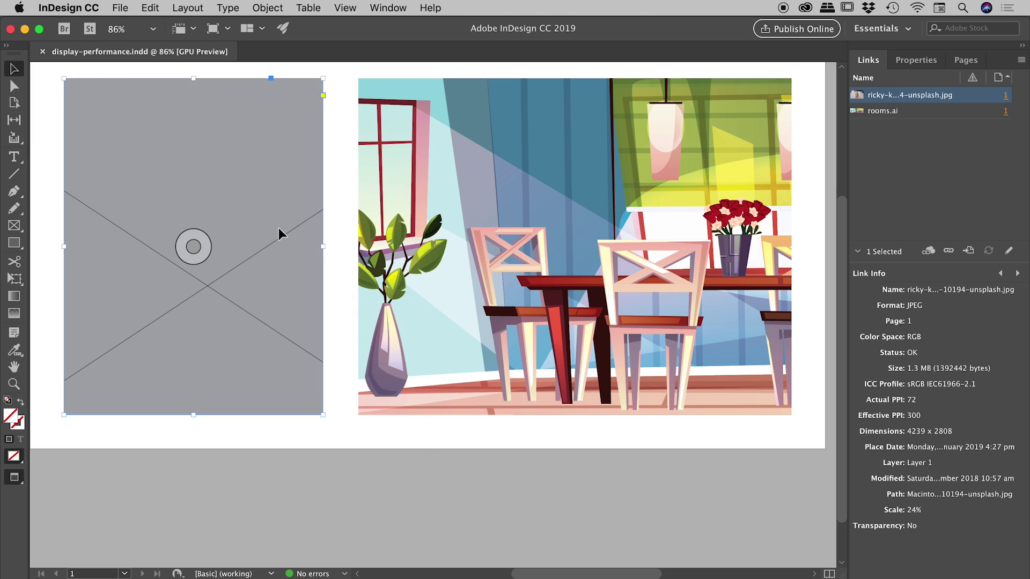
click(343, 175)
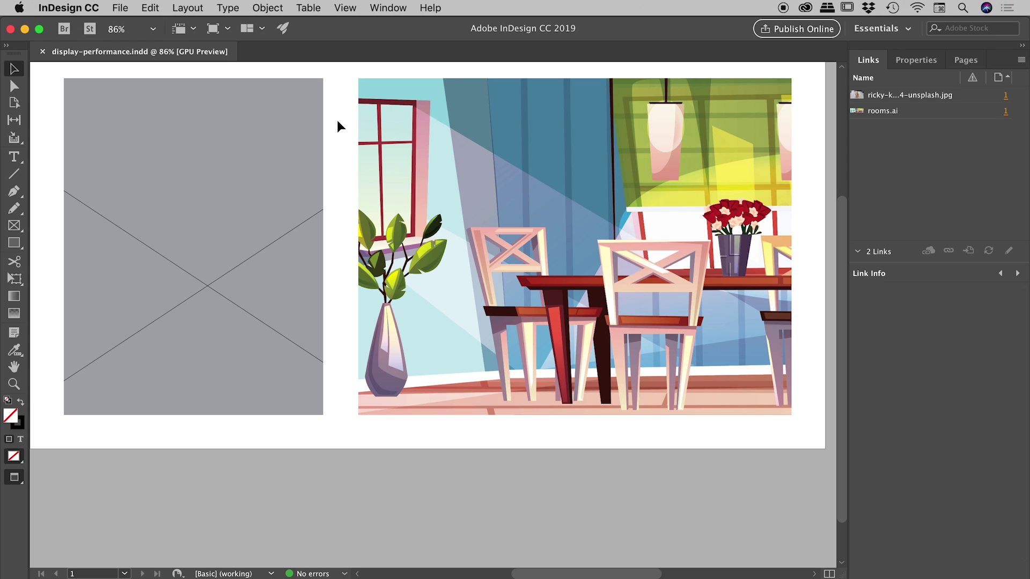
Step: Clear the object-level display settings for the document
click(346, 7)
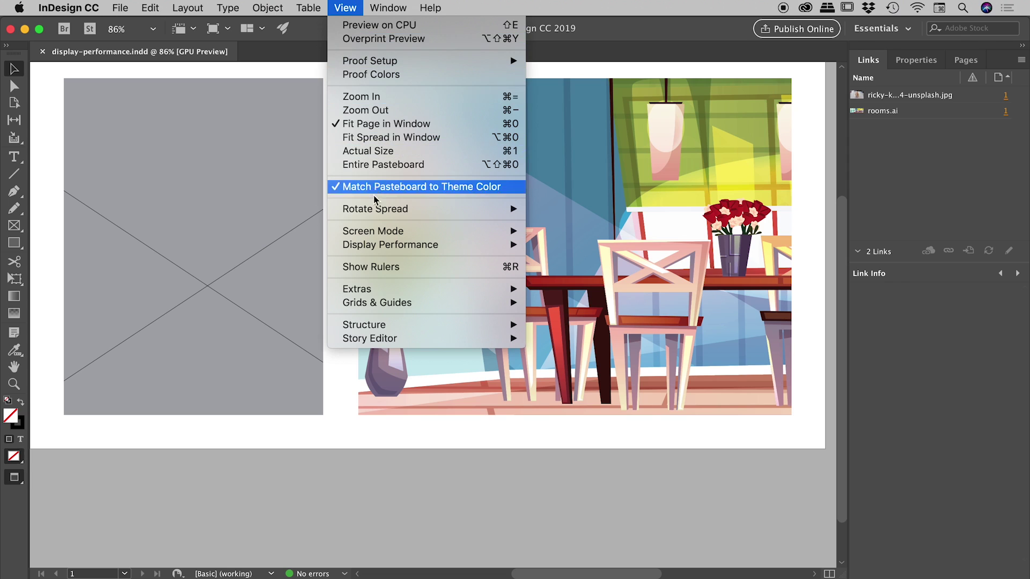
mouse_move(372, 244)
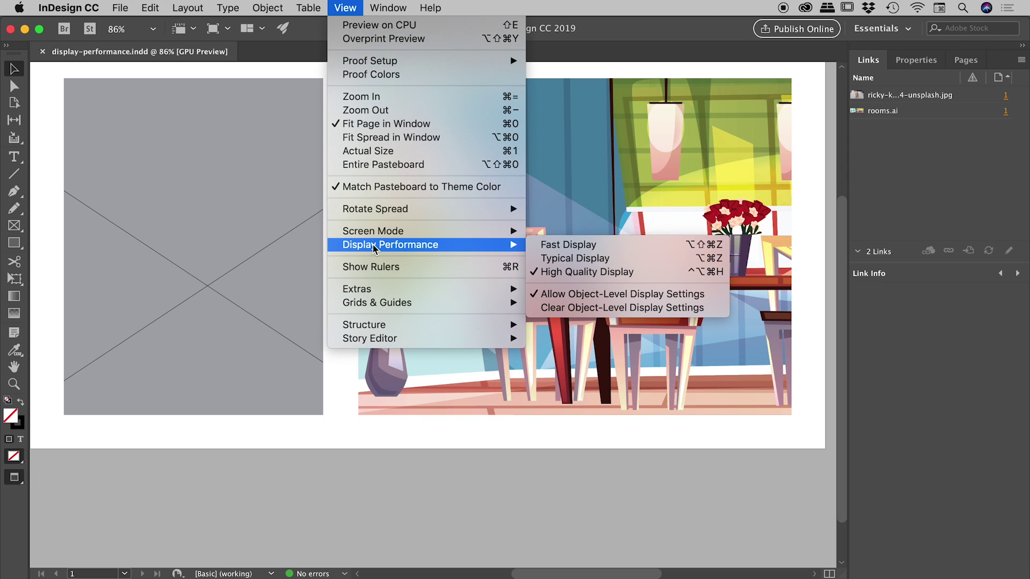
click(643, 311)
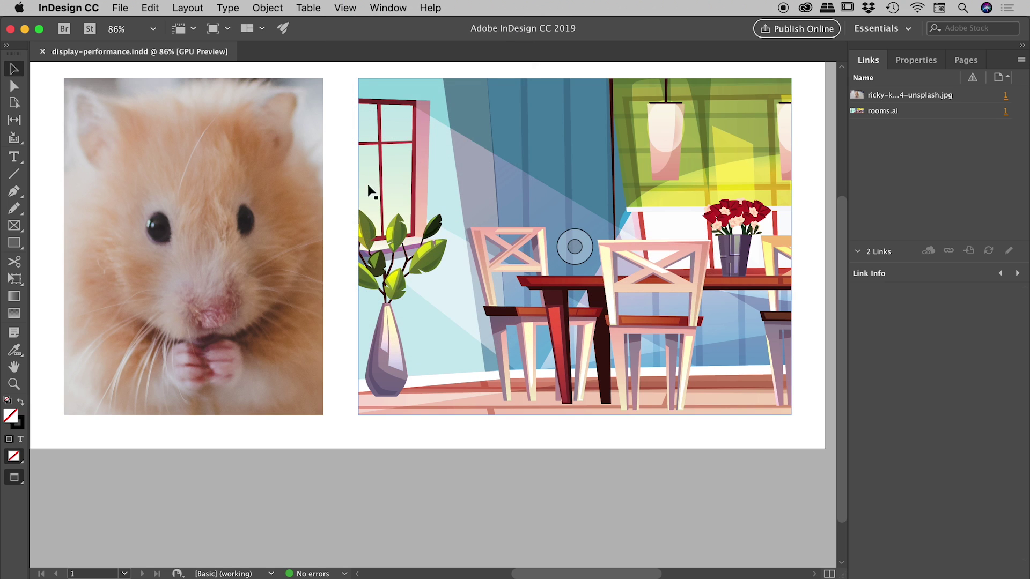
Step: Check the hamster photo's object-level display performance option without changing it
click(270, 103)
right_click(269, 105)
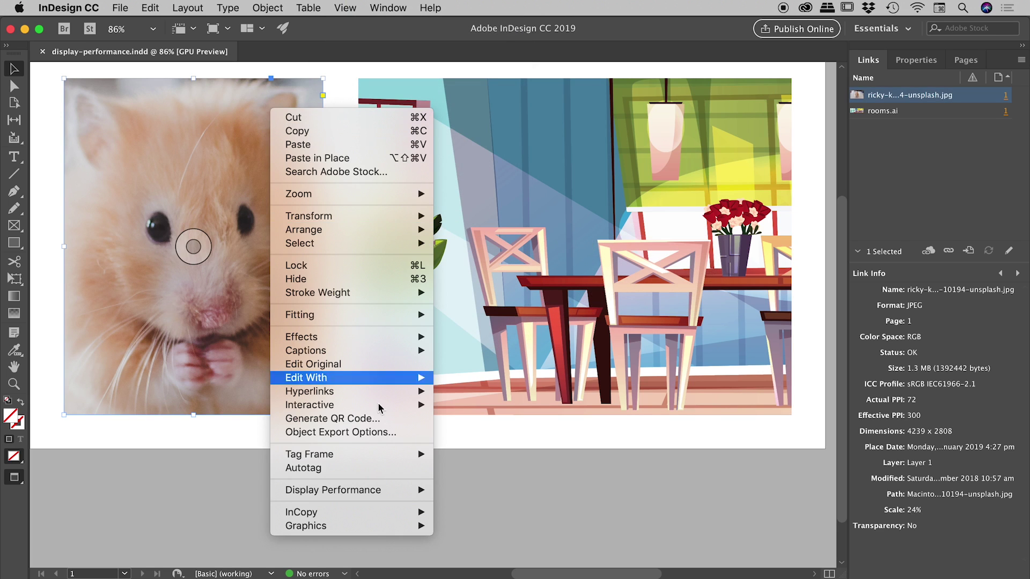
mouse_move(387, 489)
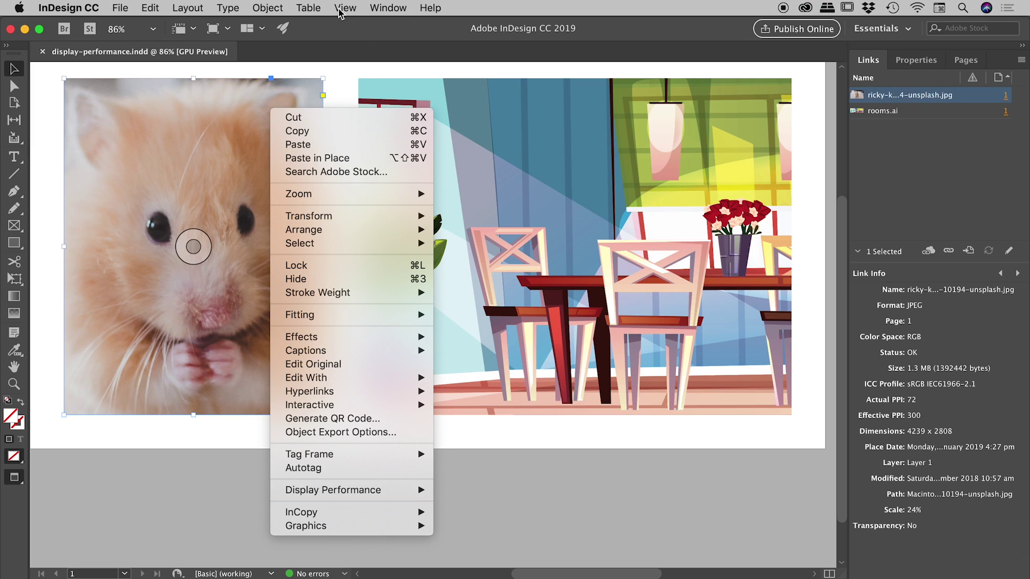
click(343, 79)
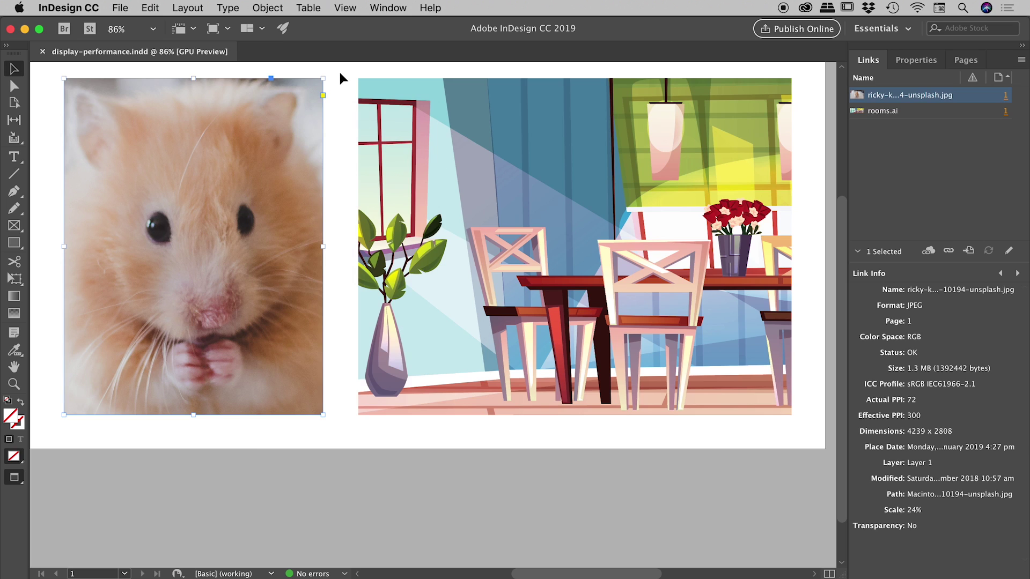
Step: Deselect the hamster photo and check the default view options in the Display Performance preferences, keeping High Quality
scroll(340, 78, up, 1)
click(340, 78)
click(78, 7)
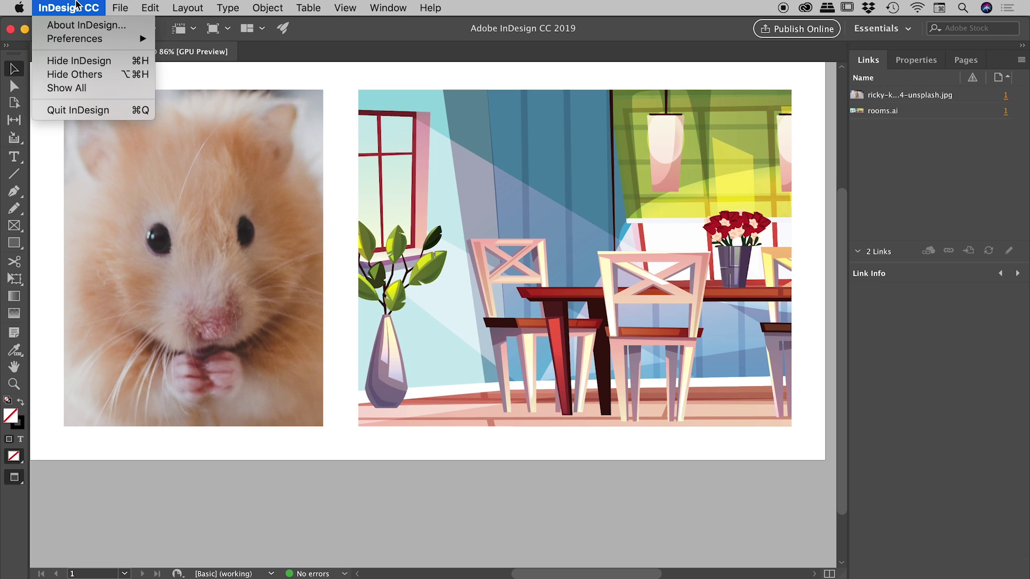
mouse_move(81, 39)
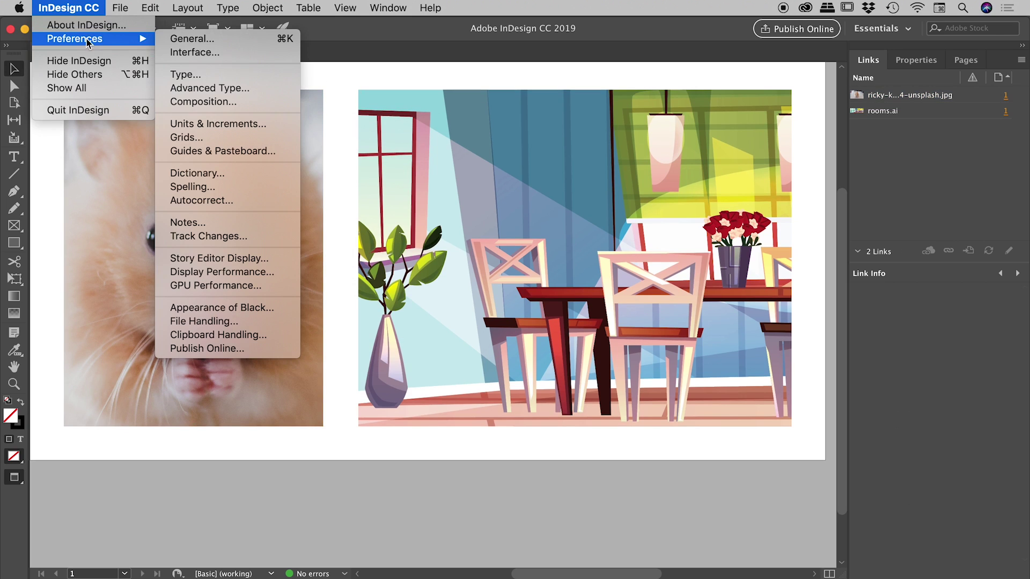
click(269, 274)
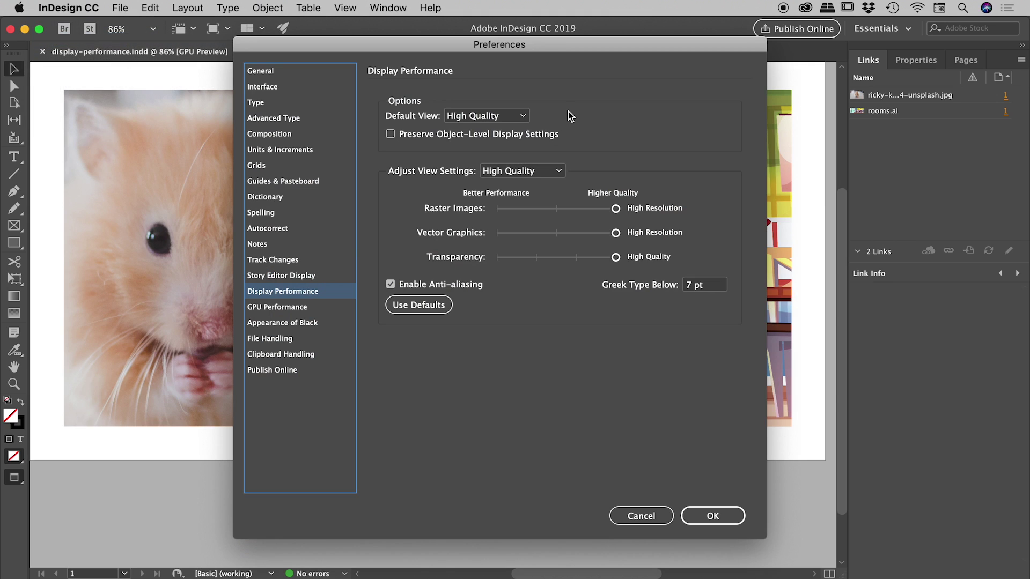
click(524, 116)
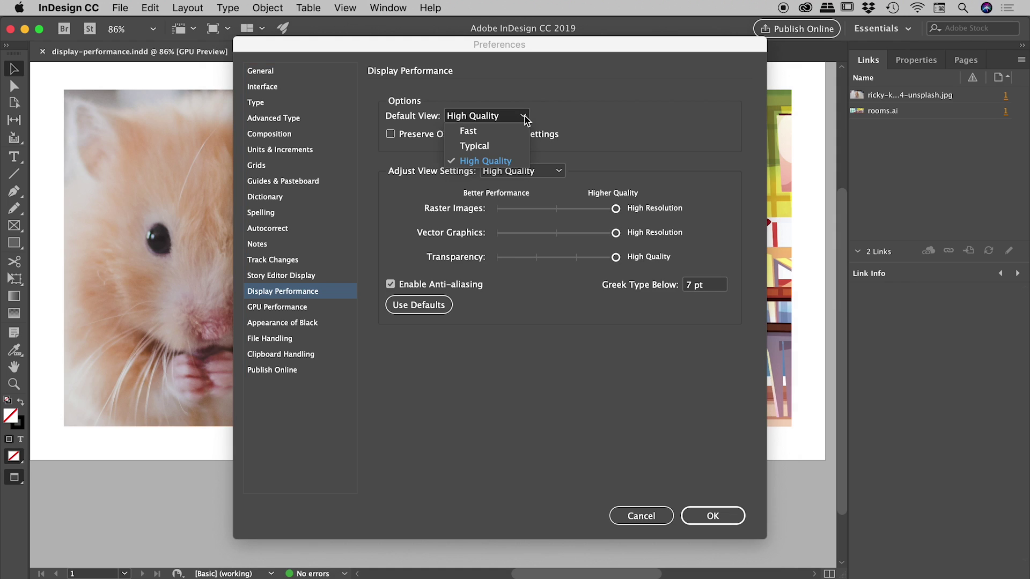
click(512, 161)
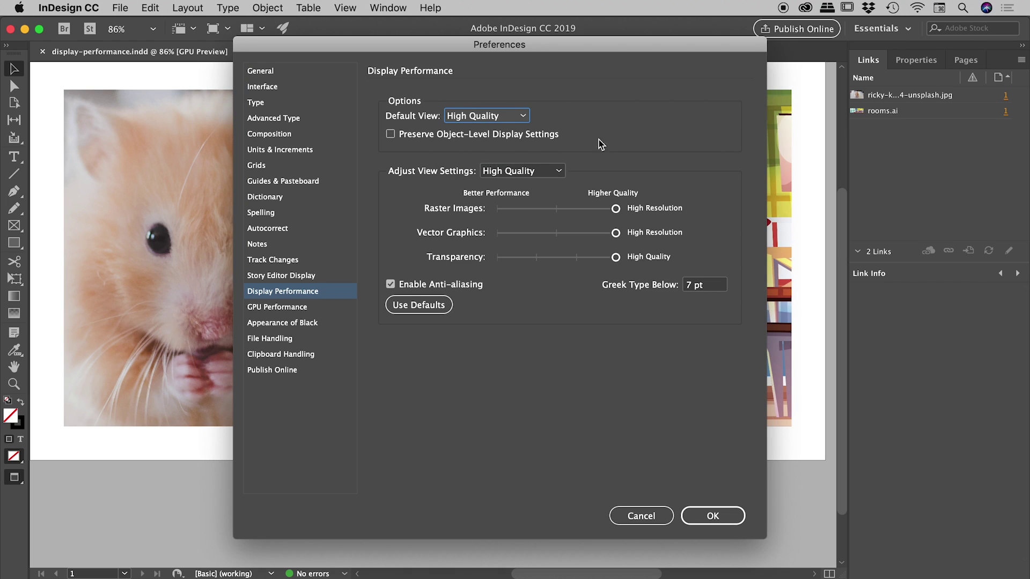
Step: Examine the raster, vector and transparency view settings for High Quality, Typical and Fast, and close the preferences without saving
click(558, 171)
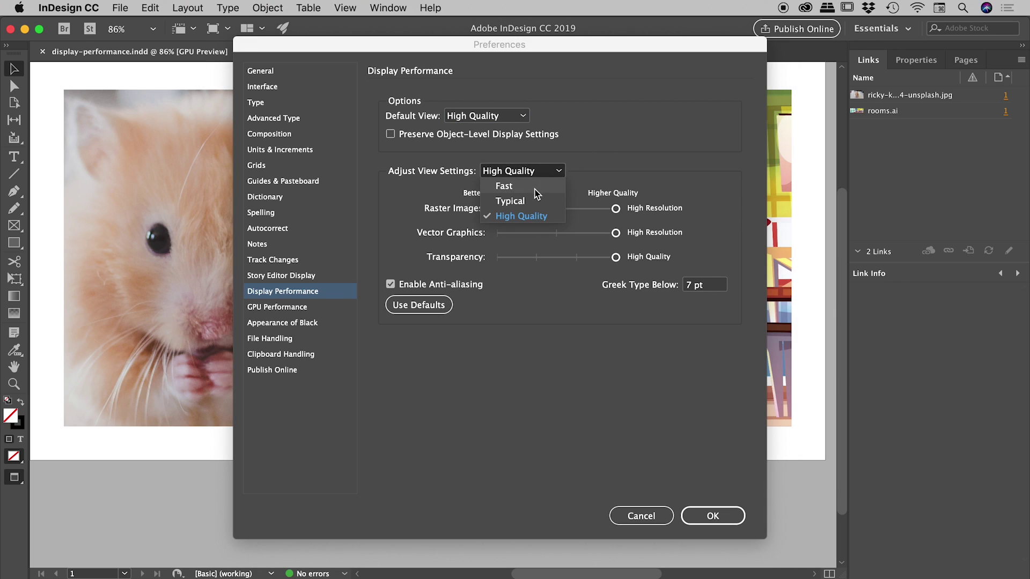
click(542, 217)
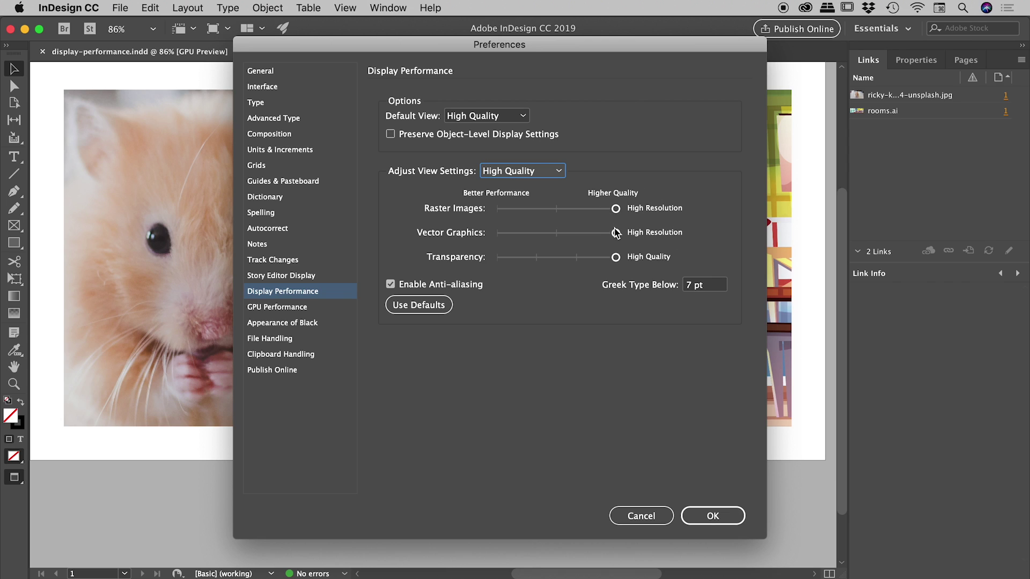
click(543, 173)
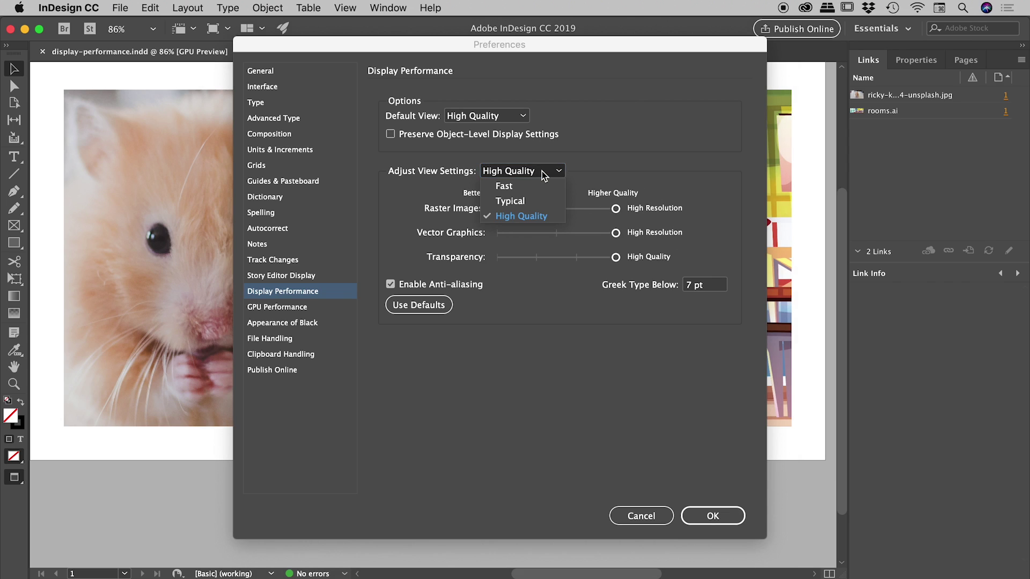
click(523, 199)
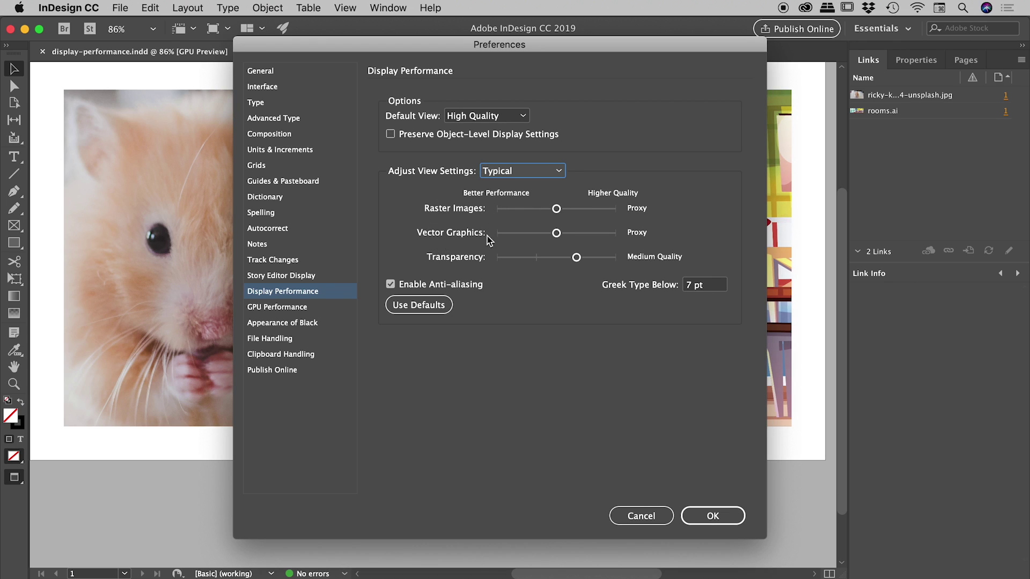
click(529, 171)
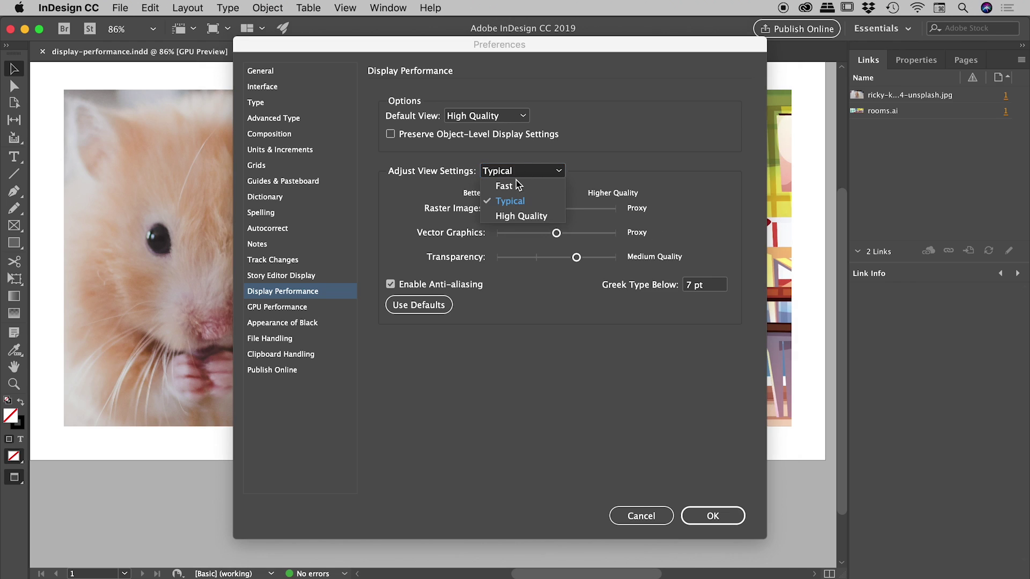
click(517, 185)
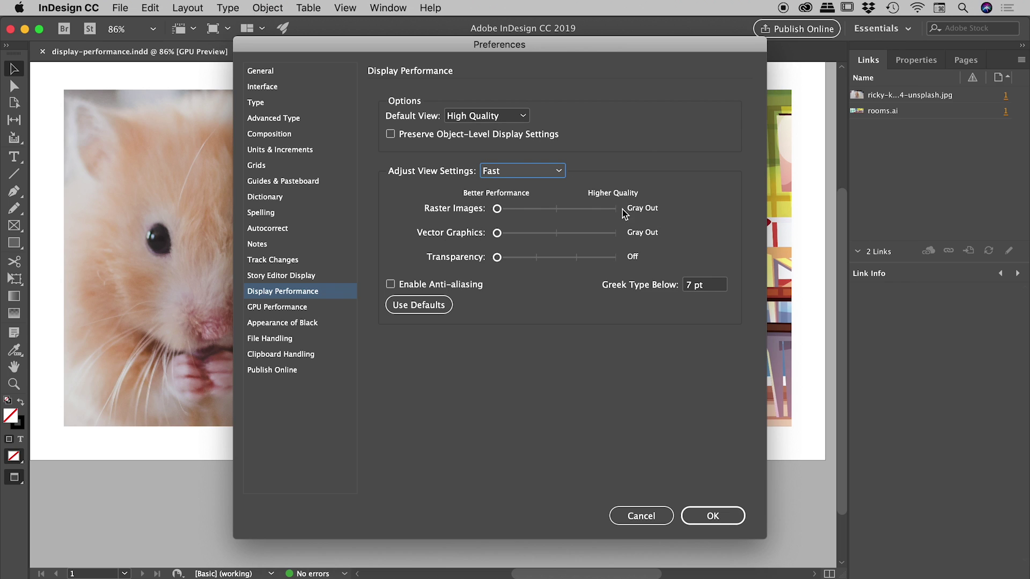
click(556, 173)
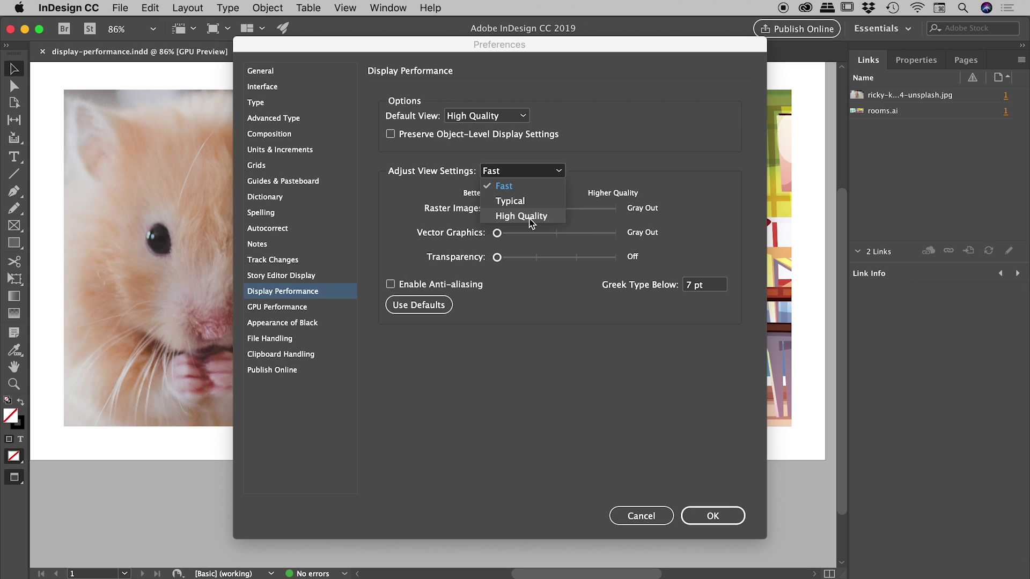
click(655, 360)
click(654, 516)
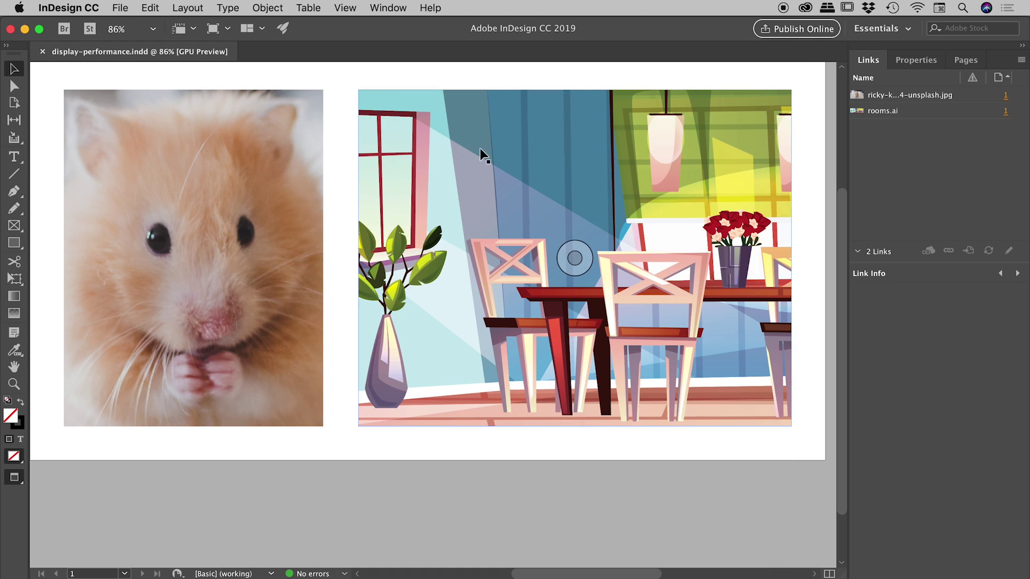
Step: Show the document-wide display performance options
click(343, 7)
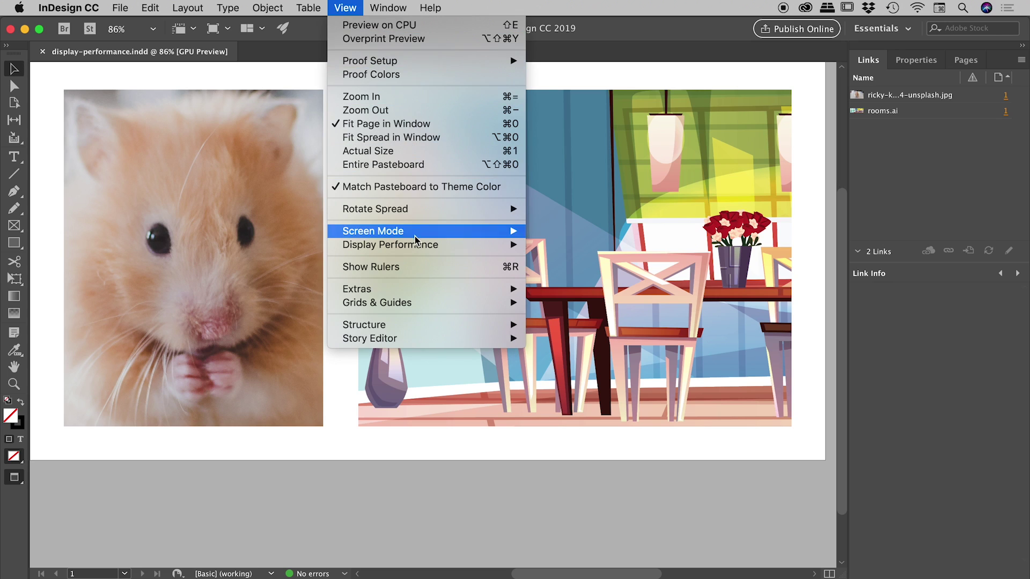
mouse_move(417, 247)
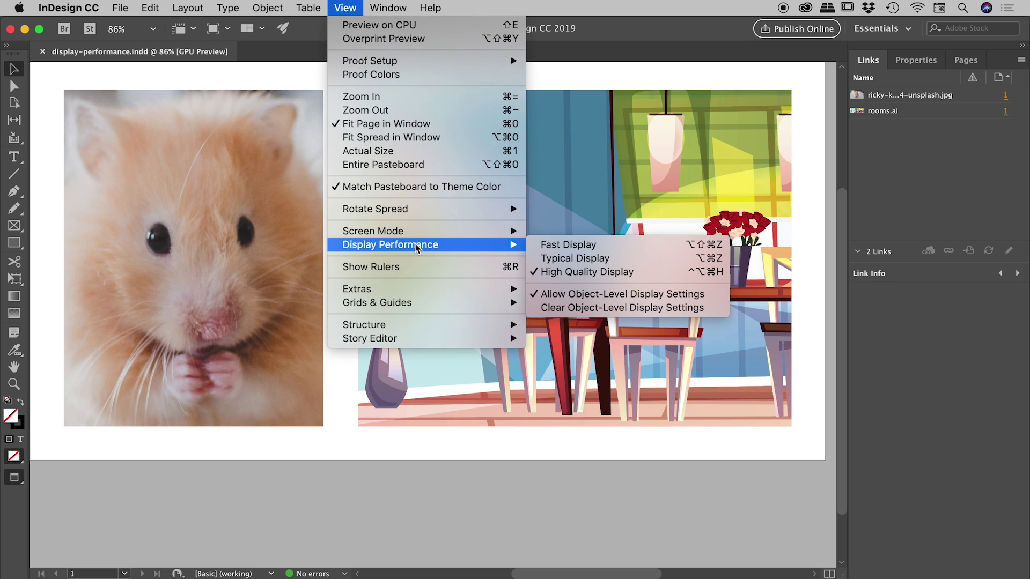